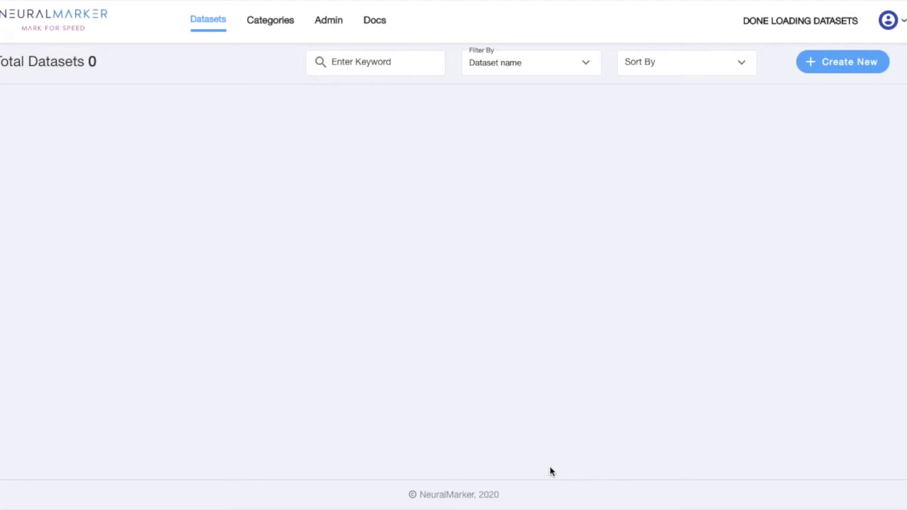
Start a new dataset named "Facial Landmark demo" with the description "Mark 68 points on the face as specified"
drag(84, 55, 112, 62)
click(857, 118)
click(813, 63)
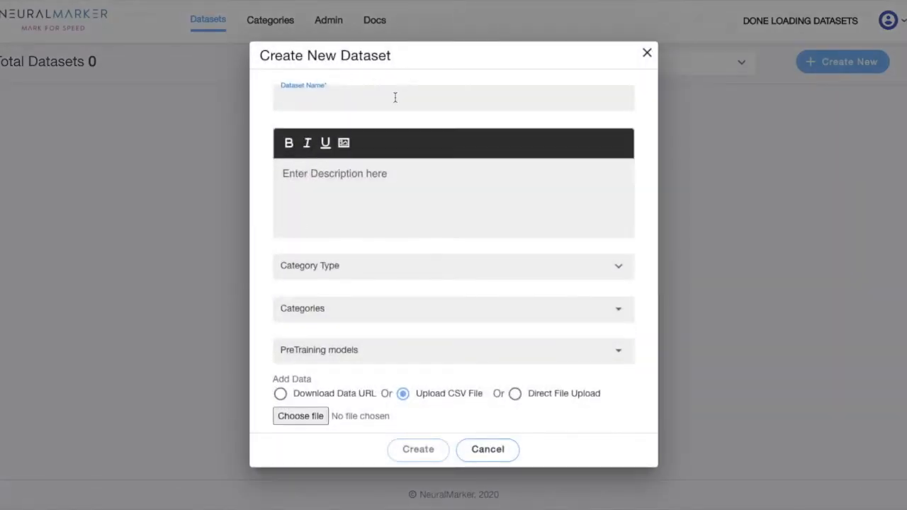
text(Facial Landmark demo)
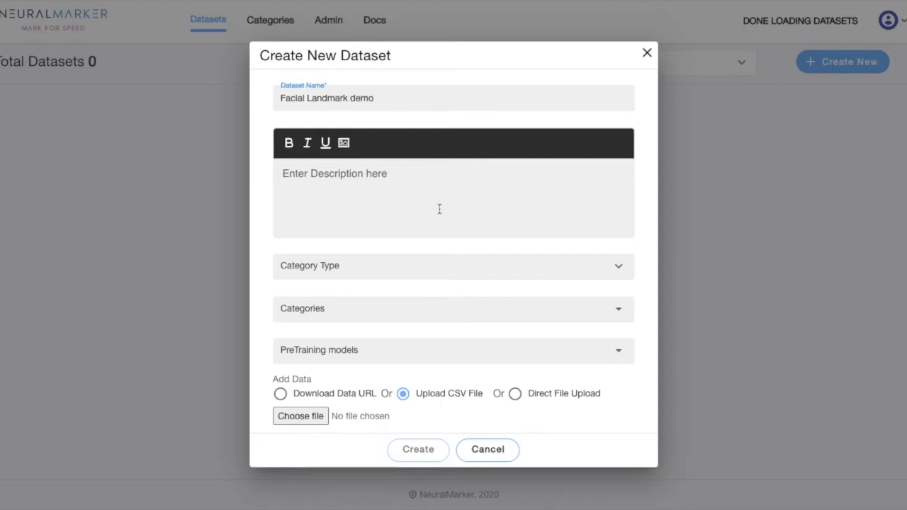
click(437, 207)
text(Mar)
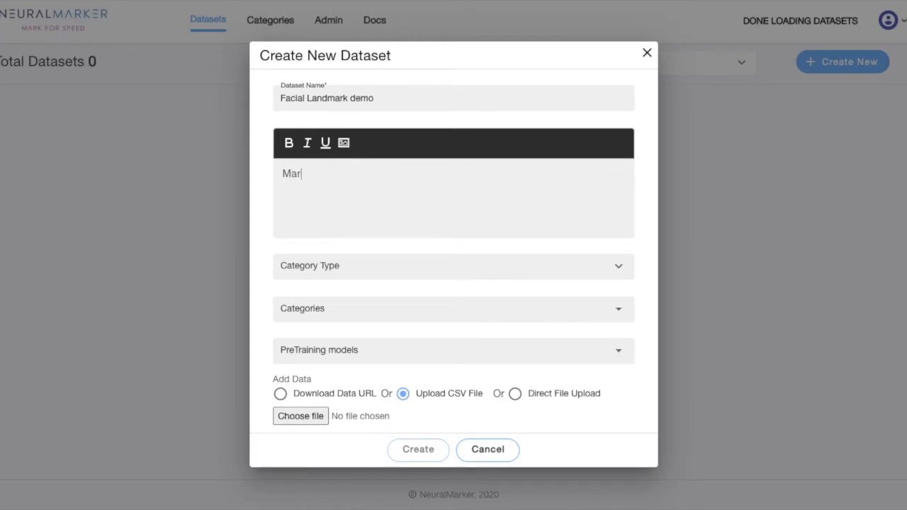
text(k 68 points on t)
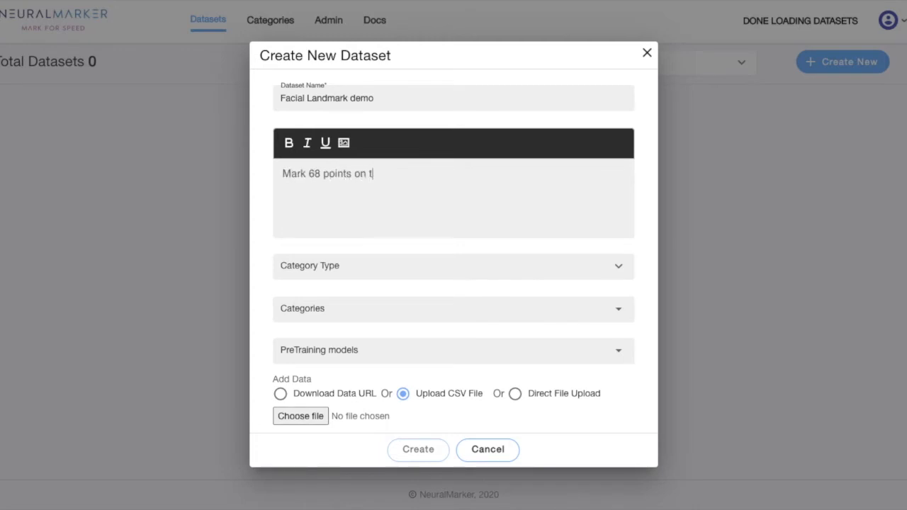
text(he face as specified)
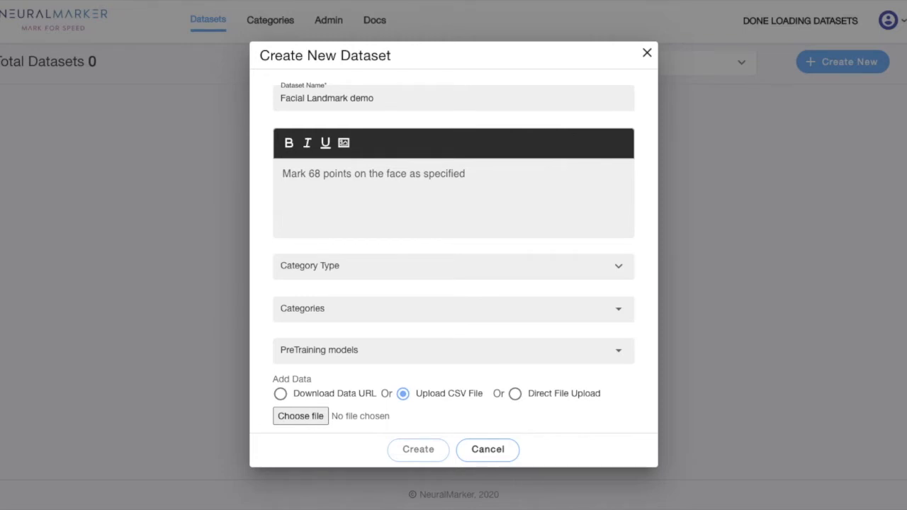
Set the dataset's category type to Keypoints, its category to face and its pretraining model to face68
click(429, 269)
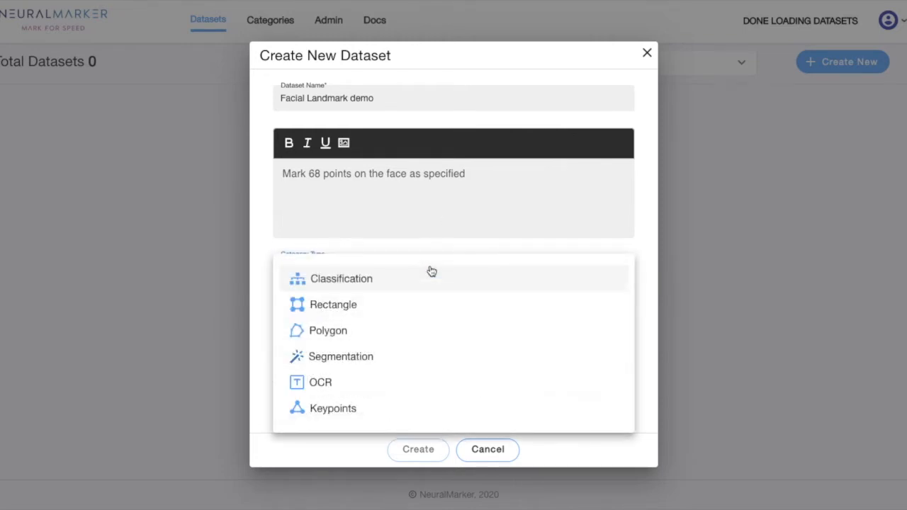
click(334, 414)
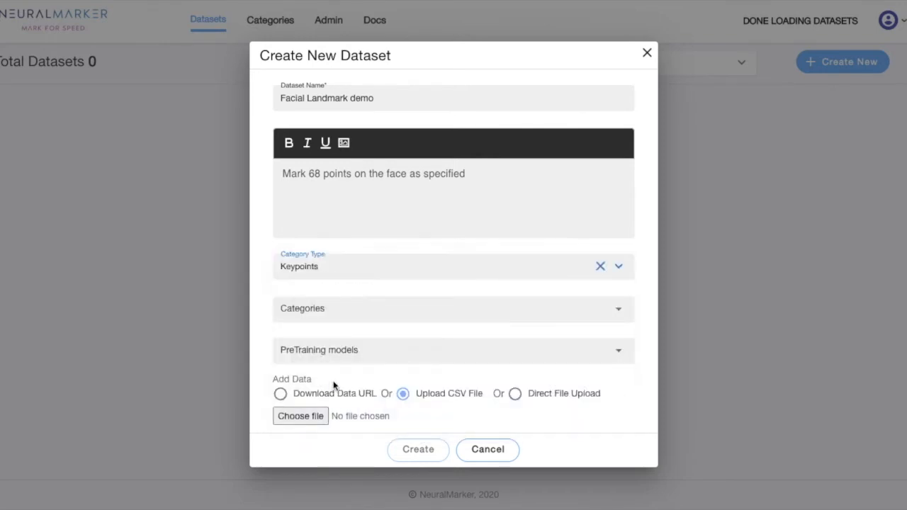
click(348, 307)
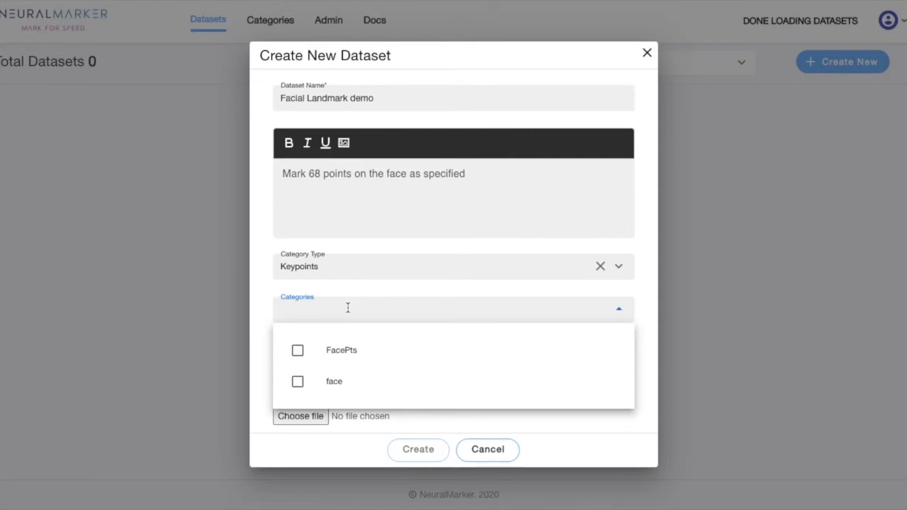
click(298, 383)
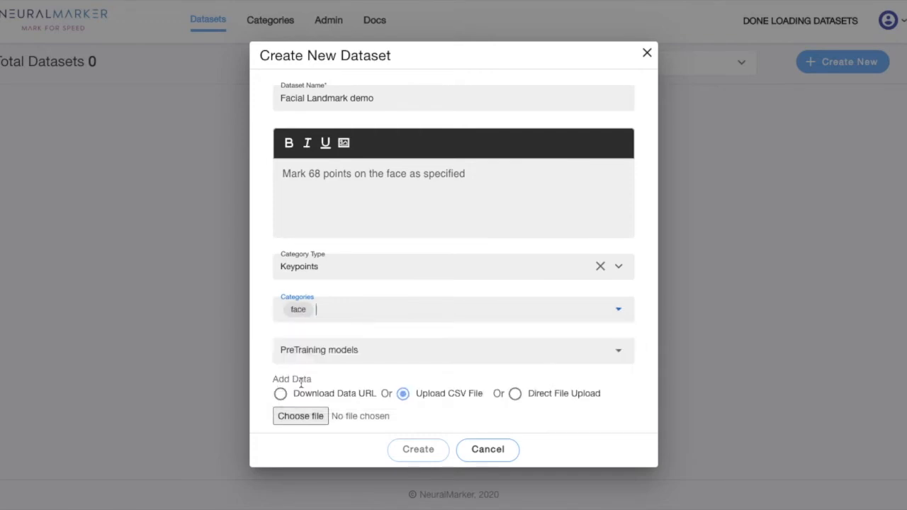
click(418, 349)
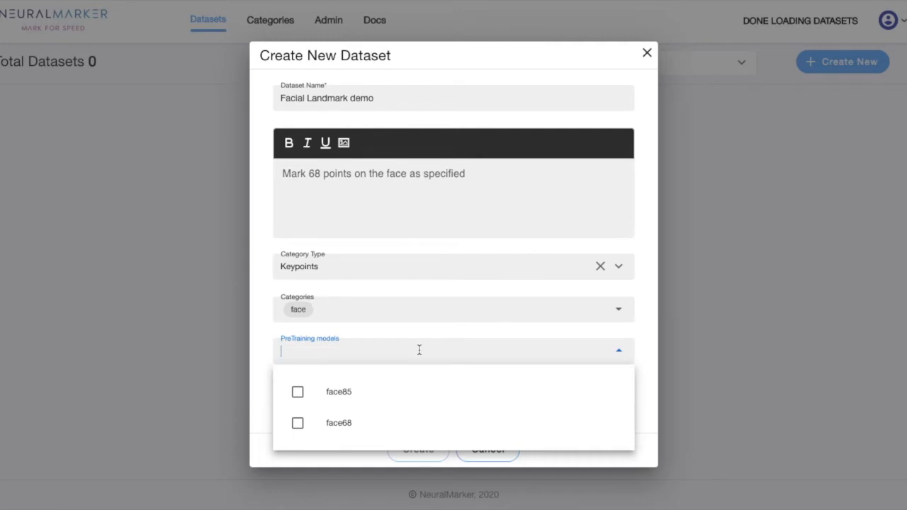
click(333, 425)
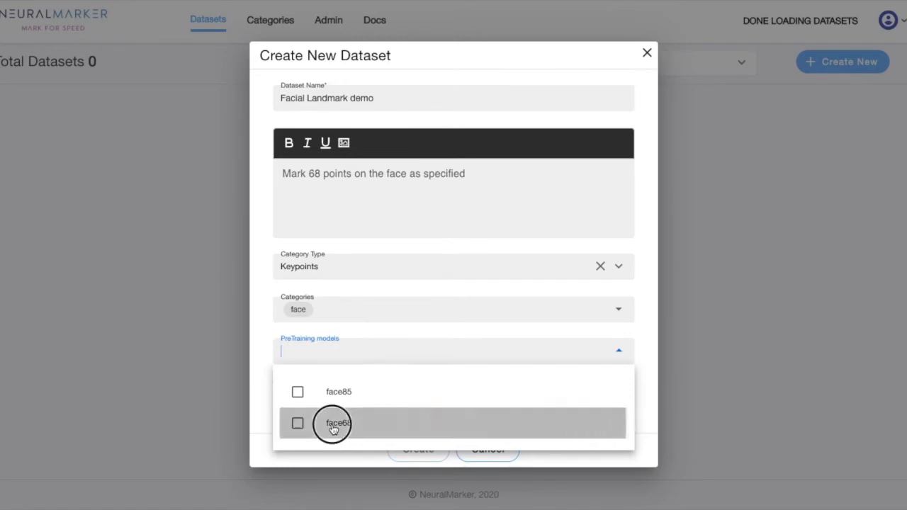
click(397, 341)
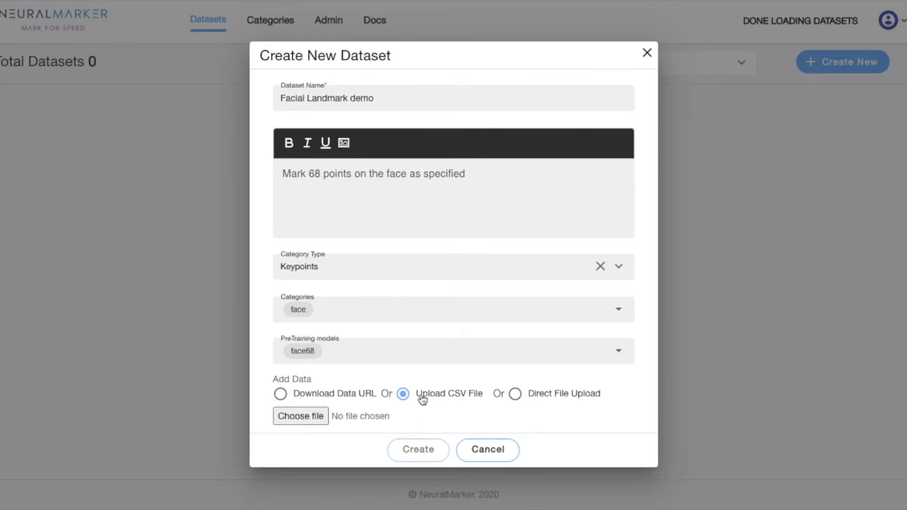
Choose direct file upload as the data source and add the first eleven face images, from 16542667_1.jpg through 106326063_1.jpg
click(567, 401)
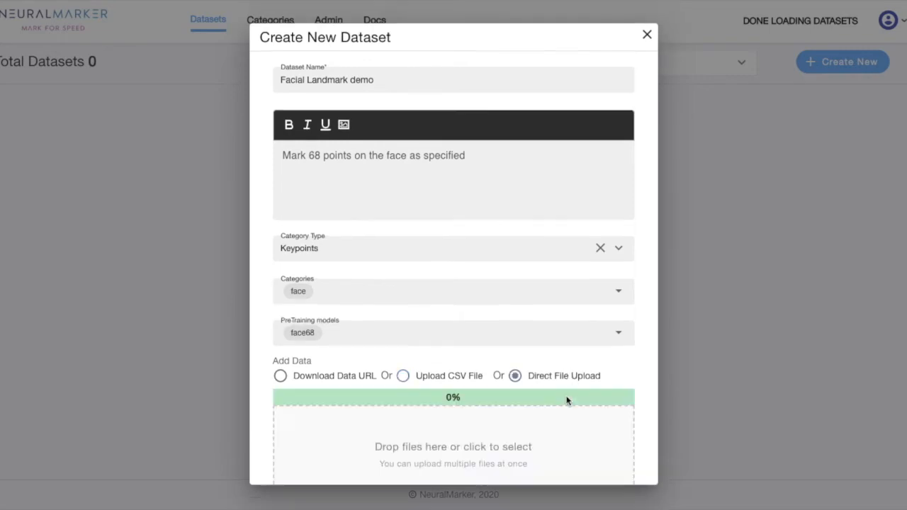
click(426, 434)
click(217, 9)
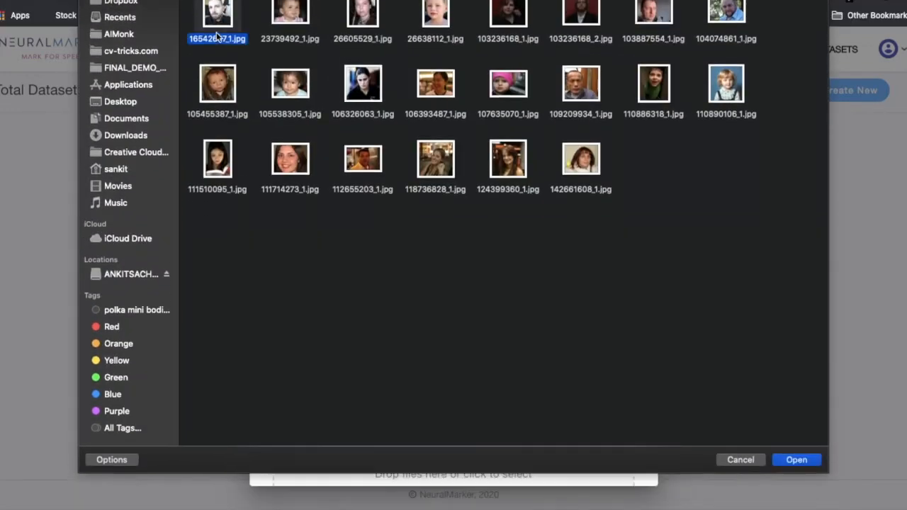
key(shift+Right)
key(shift+Right)
key(shift+Right)
key(shift+Right)
key(shift+Right)
key(shift+Right)
key(shift+Right)
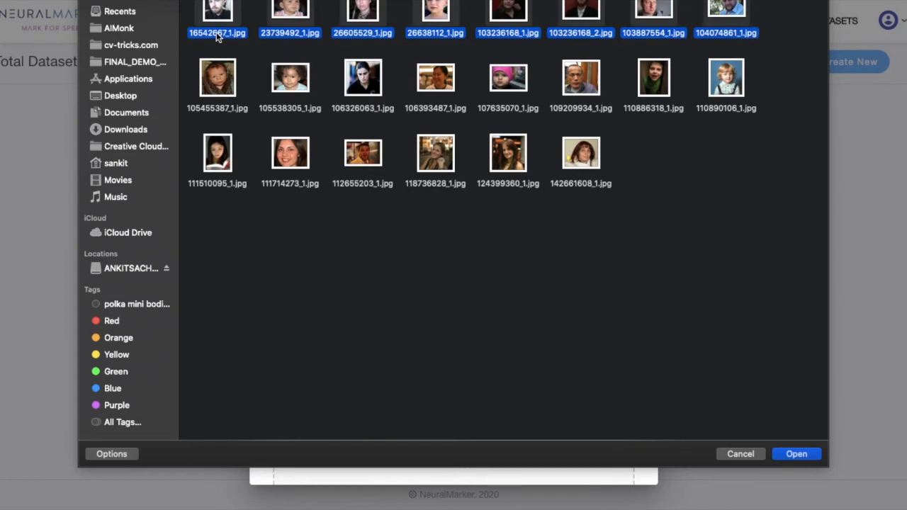
key(shift+Down)
key(shift+Left)
key(shift+Left)
key(shift+Left)
key(shift+Left)
key(shift+Left)
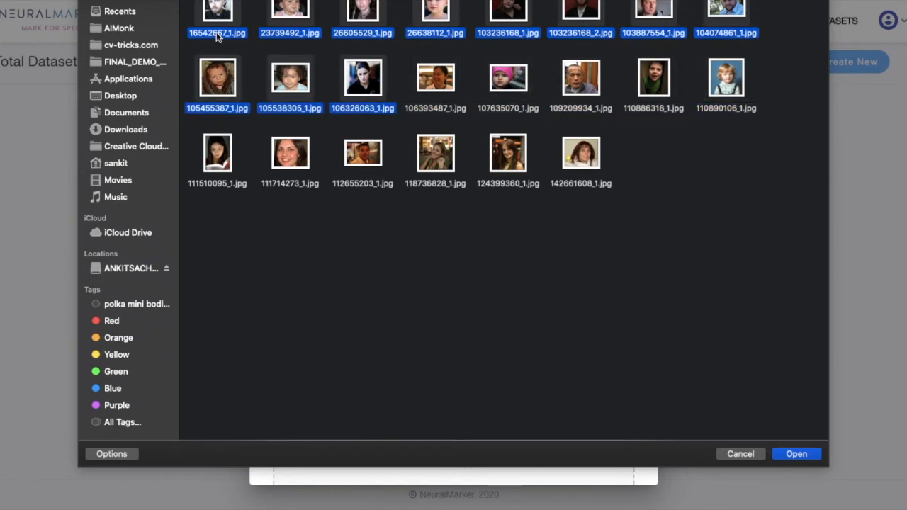
key(Return)
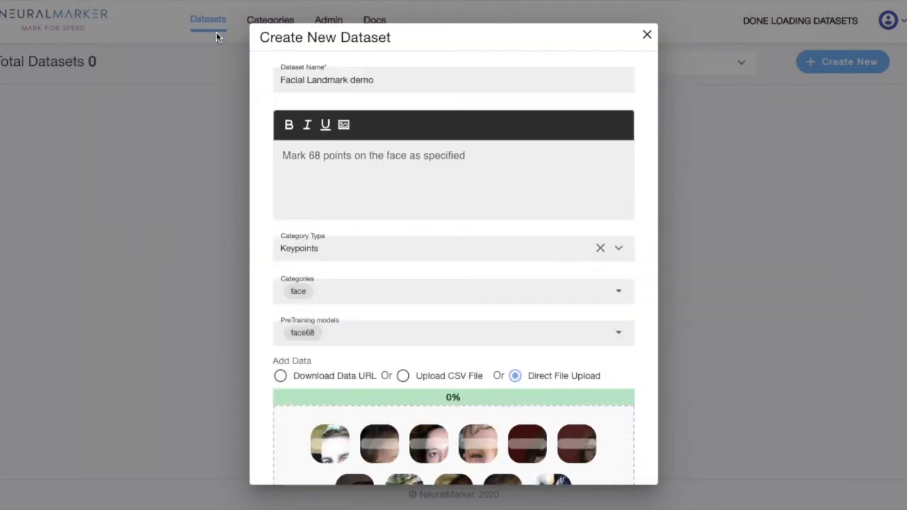
Wait for the image upload to complete and create the dataset
scroll(441, 368, down, 2)
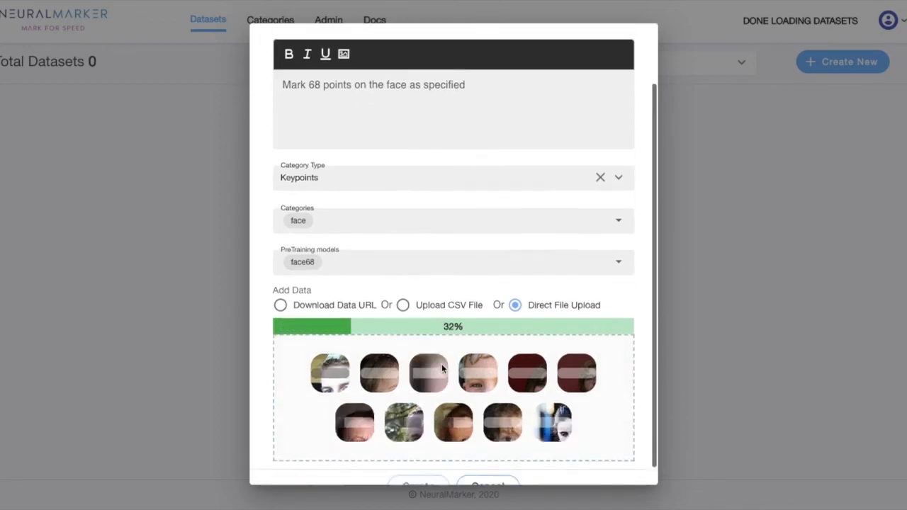
scroll(441, 369, up, 2)
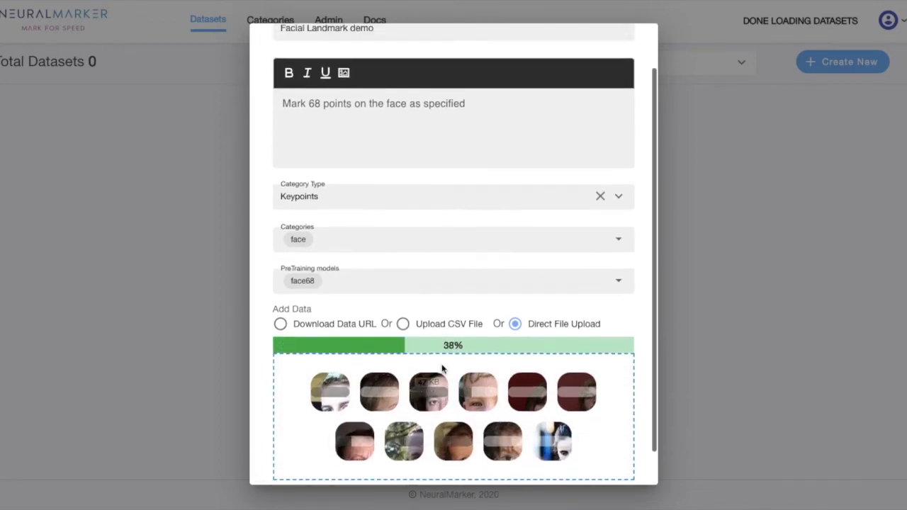
scroll(441, 368, down, 2)
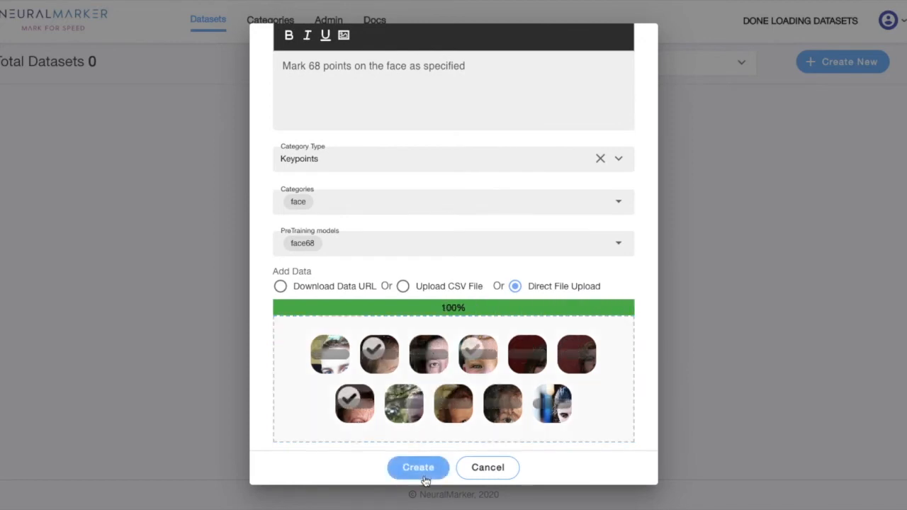
click(424, 478)
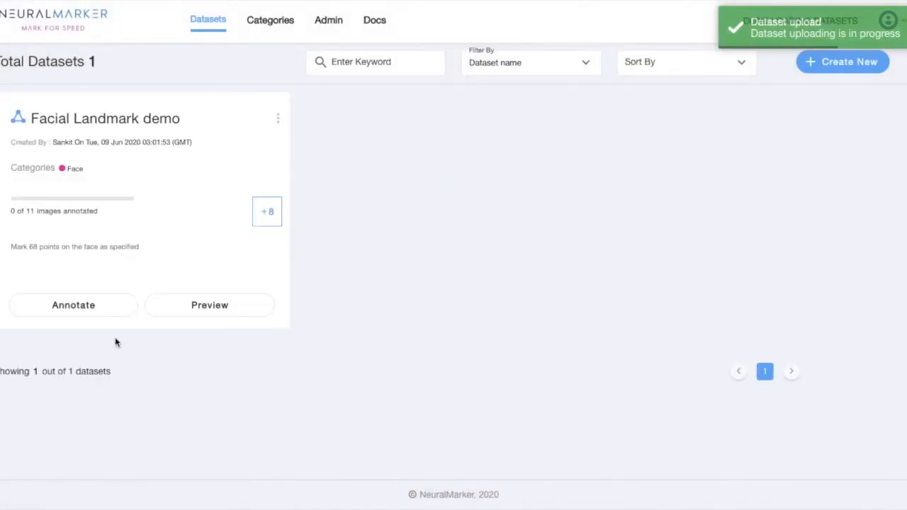
drag(33, 120, 202, 133)
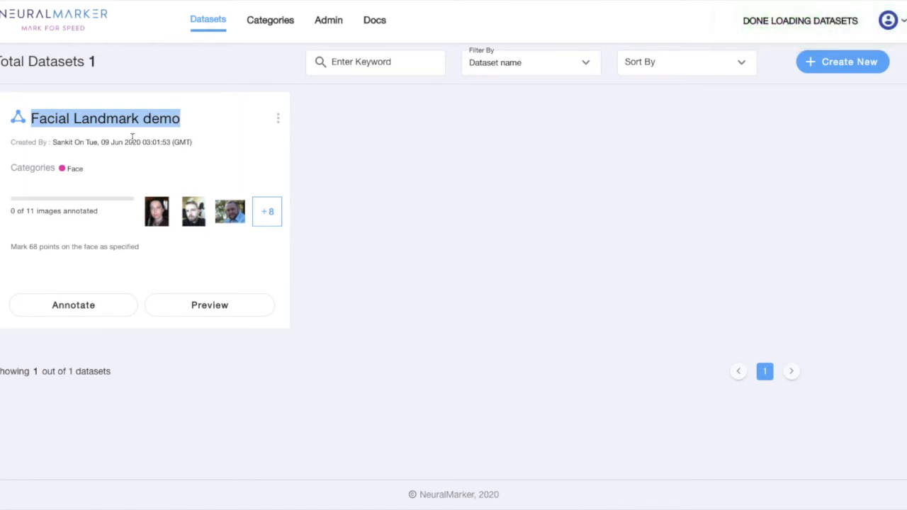
double_click(65, 166)
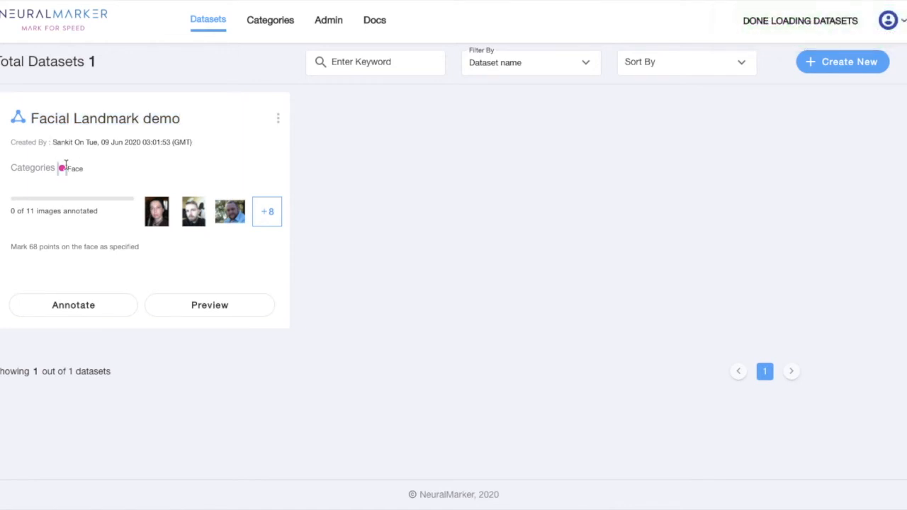
click(53, 209)
drag(10, 211, 113, 223)
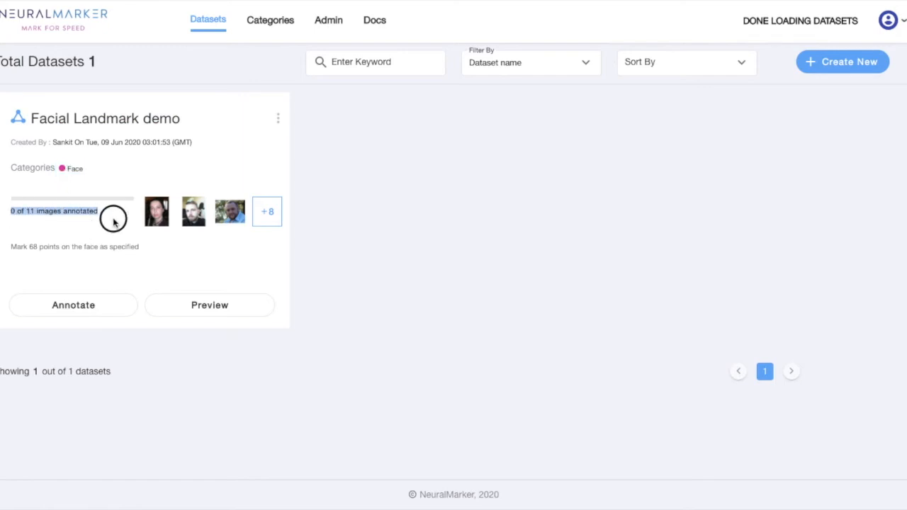
click(113, 223)
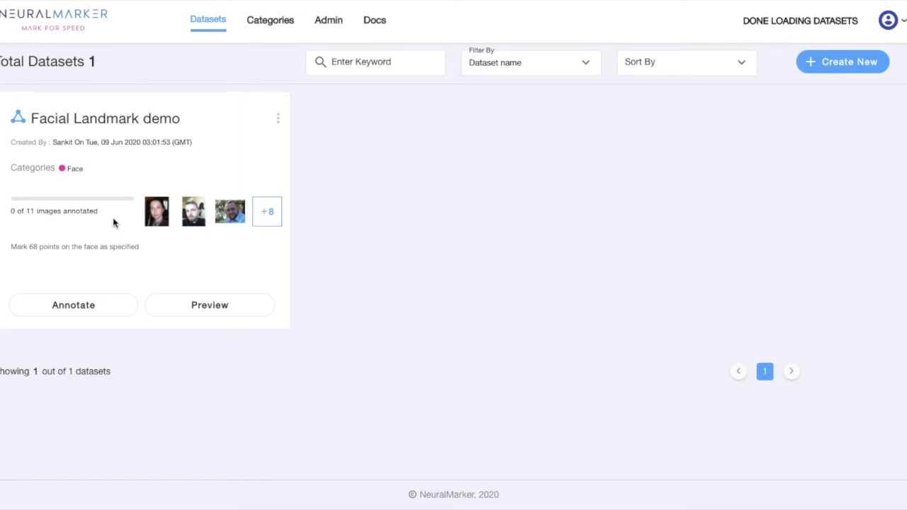
Share the Facial Landmark demo dataset with the suggested user account
click(278, 119)
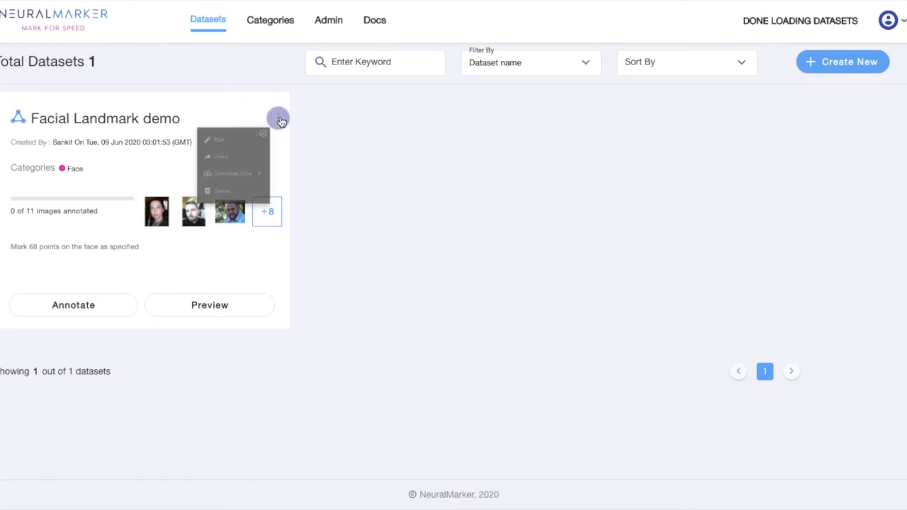
click(241, 153)
click(451, 242)
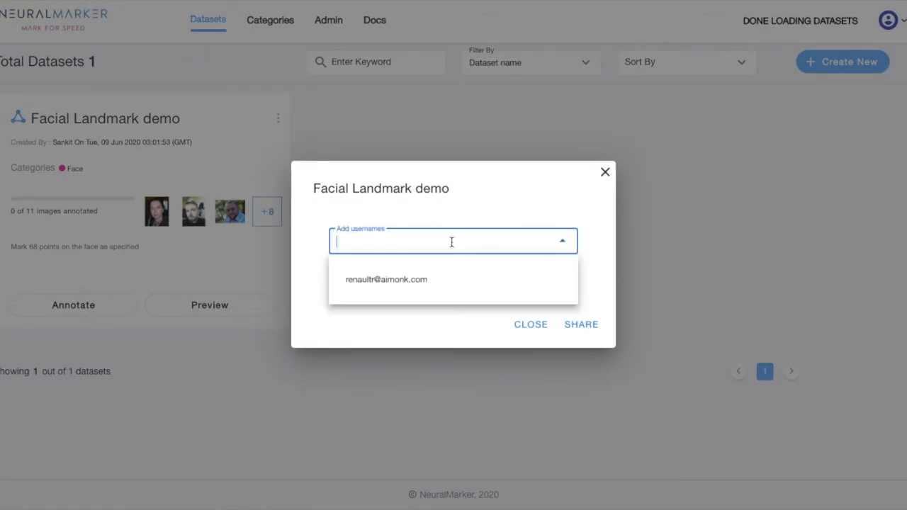
click(462, 276)
click(340, 211)
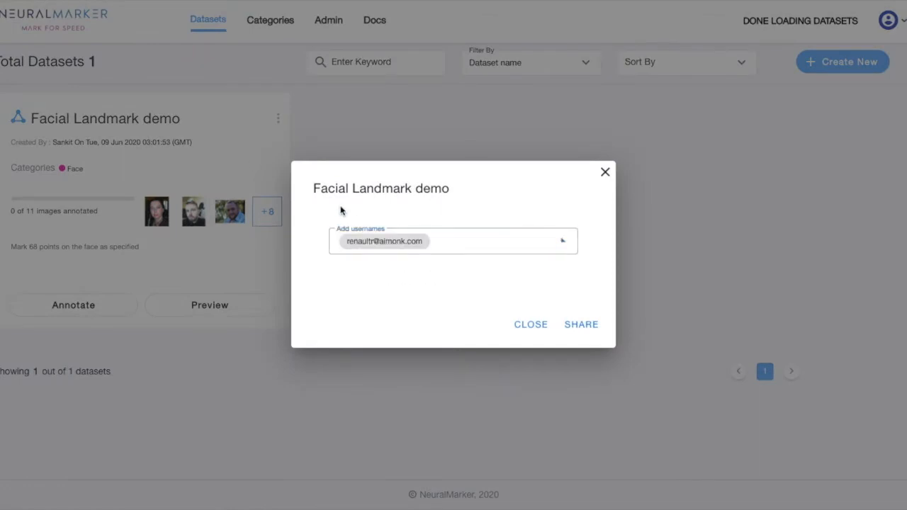
click(582, 327)
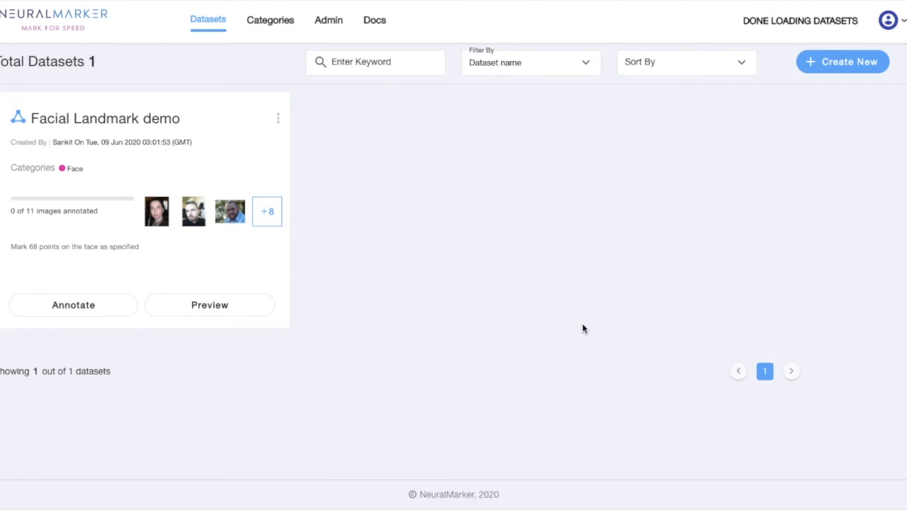
Open the Facial Landmark demo dataset for annotation and move face keypoint 17 slightly inward from the ear toward the eyebrow
click(87, 315)
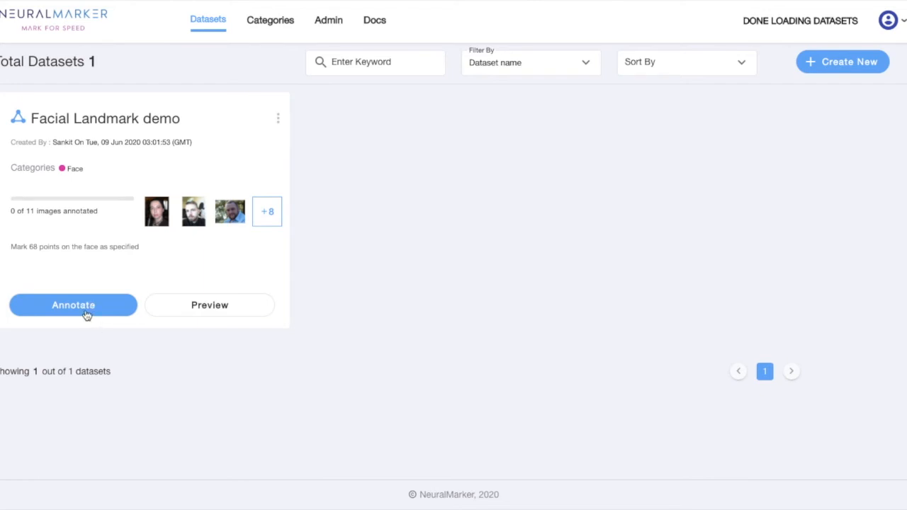
click(86, 315)
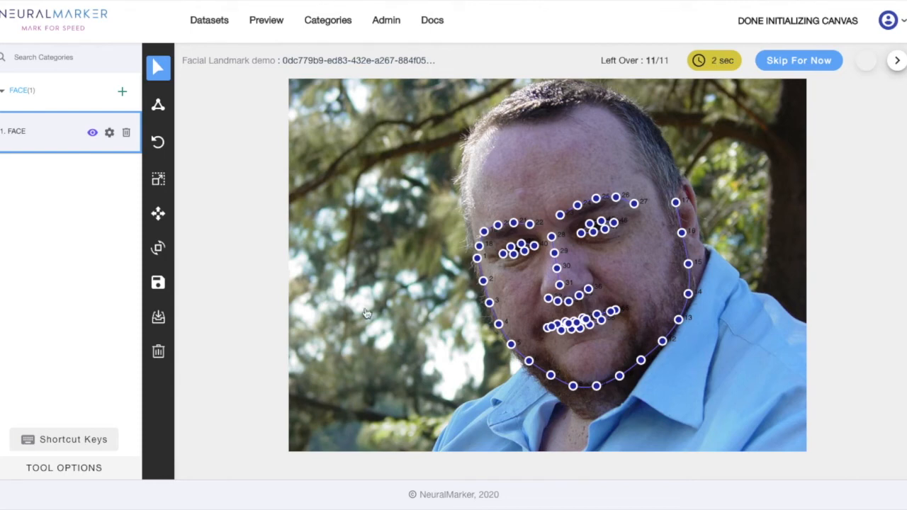
mouse_move(533, 250)
scroll(533, 250, up, 2)
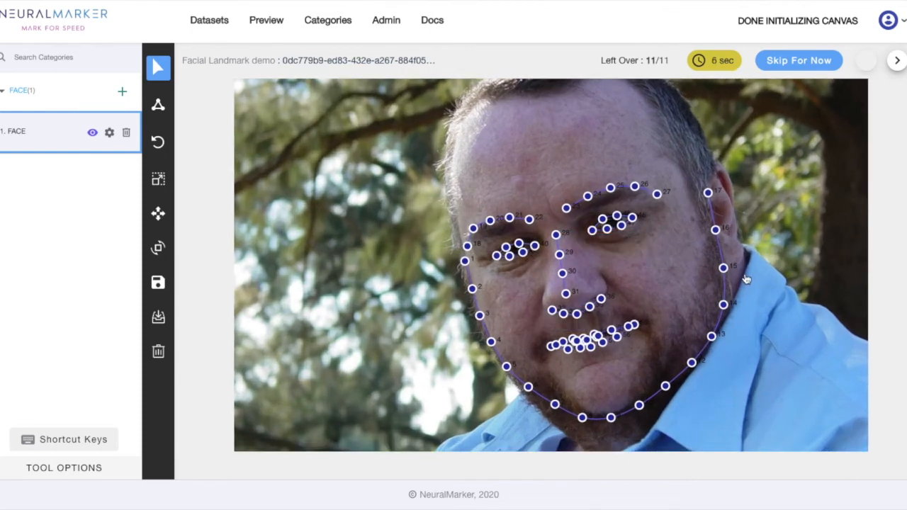
scroll(662, 280, up, 2)
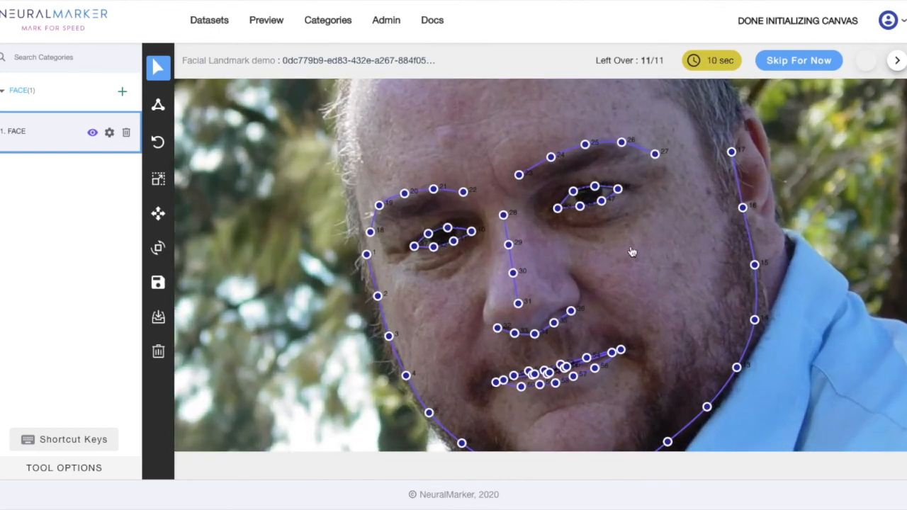
mouse_move(732, 154)
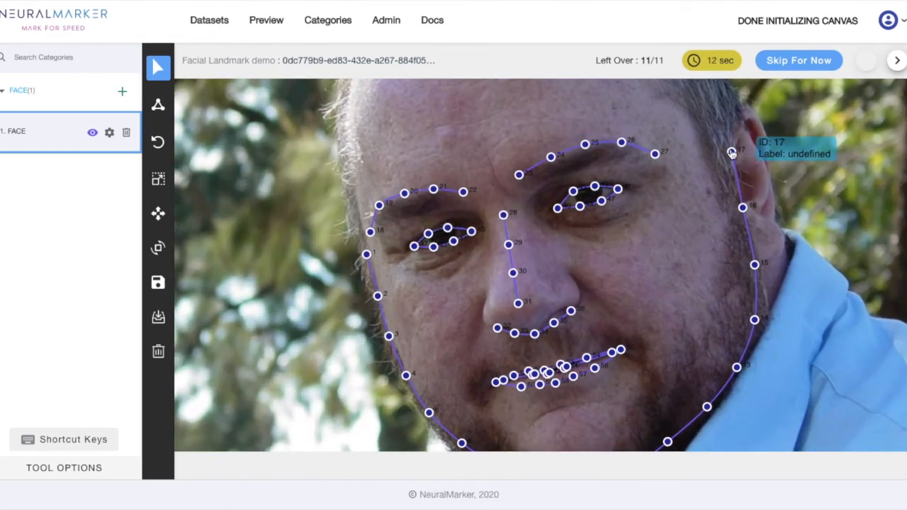
drag(732, 154, 712, 157)
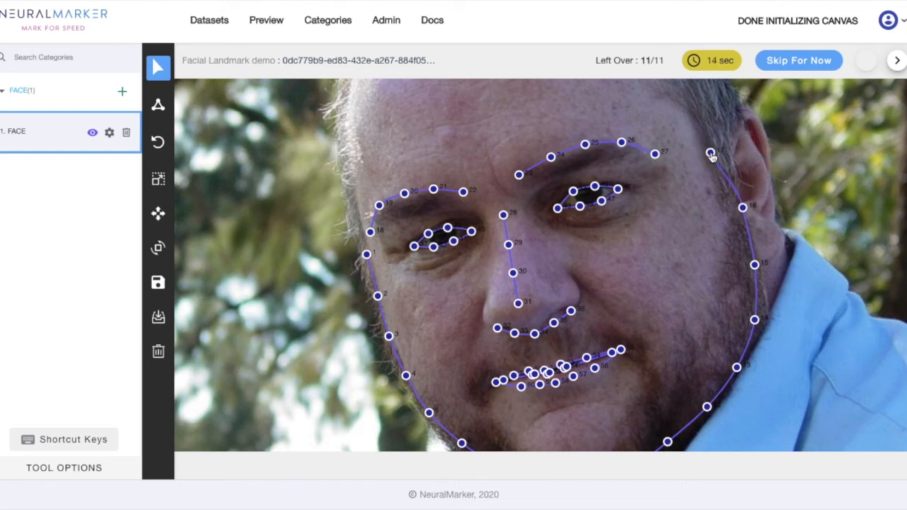
Move jawline keypoints 16 and 15 slightly inward so the contour follows the edge of the man's face
click(742, 206)
click(742, 208)
drag(742, 208, 735, 211)
mouse_move(756, 266)
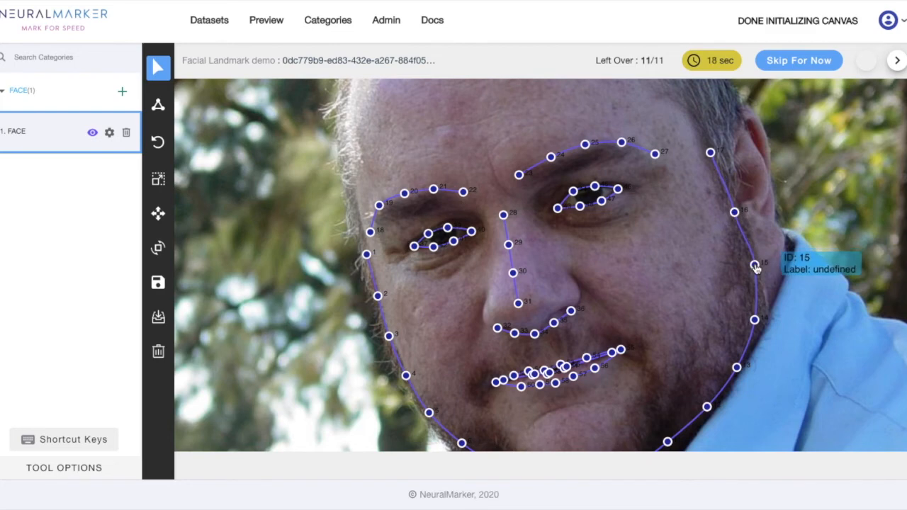
drag(756, 267, 753, 268)
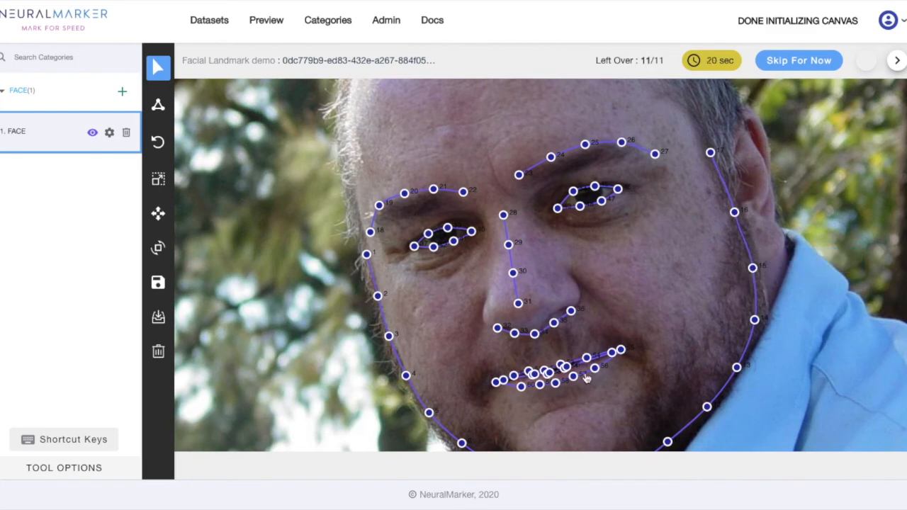
Spread the nose-base keypoints 32, 33, 35 and 36 outward to the nostril edges and save the annotation
mouse_move(571, 311)
mouse_down()
mouse_move(581, 296)
mouse_move(559, 316)
mouse_up()
mouse_move(498, 329)
mouse_down()
mouse_move(486, 323)
mouse_move(510, 331)
mouse_up()
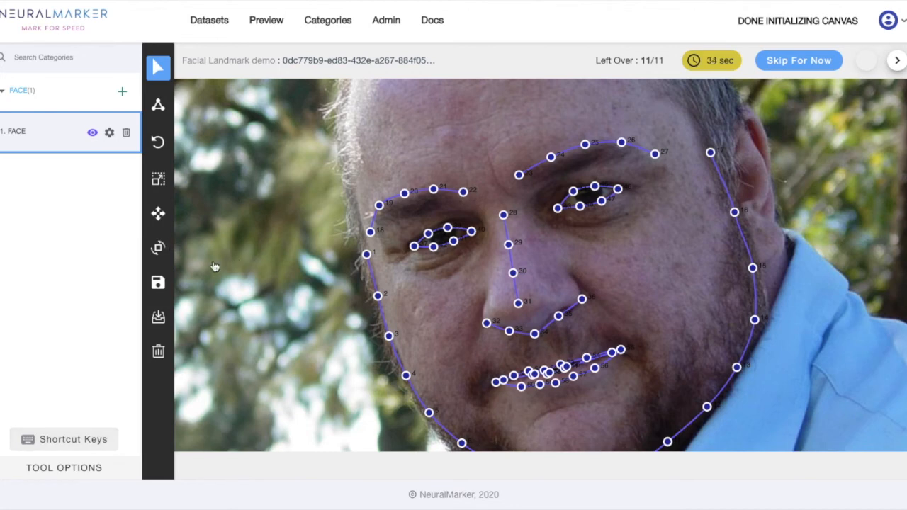
click(158, 283)
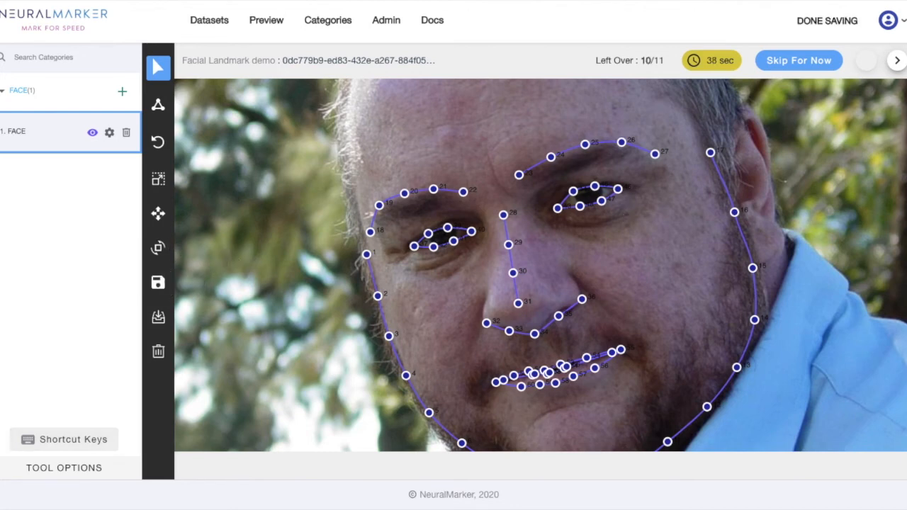
Go to the next image and move the toddler's jawline keypoints 1, 2 and 3 outward toward the ear
click(894, 63)
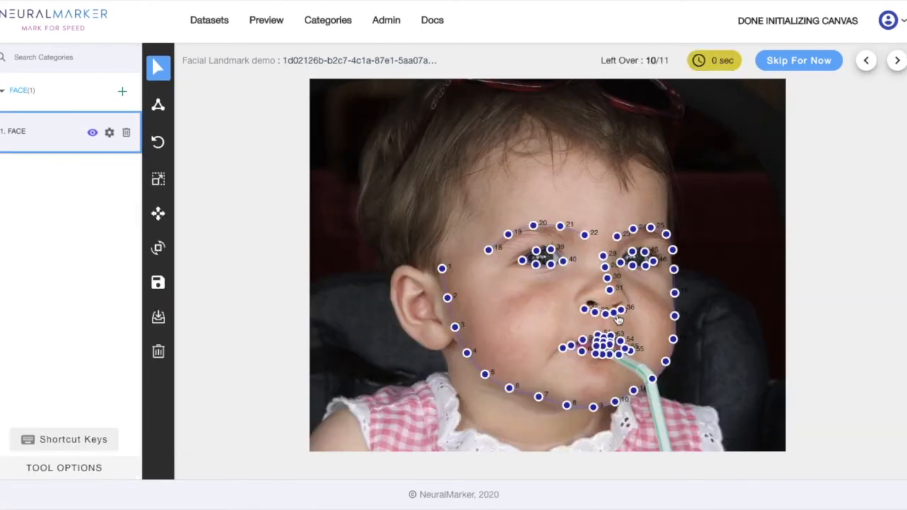
scroll(618, 320, up, 3)
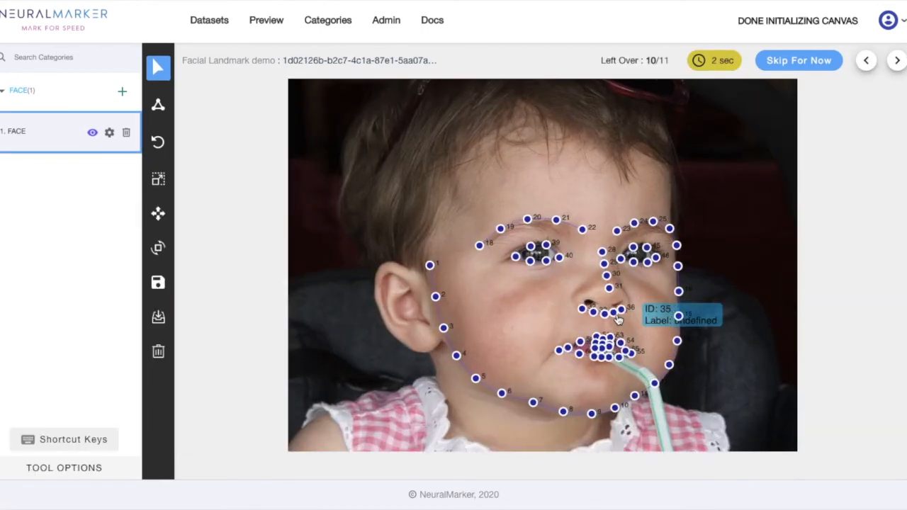
mouse_move(388, 256)
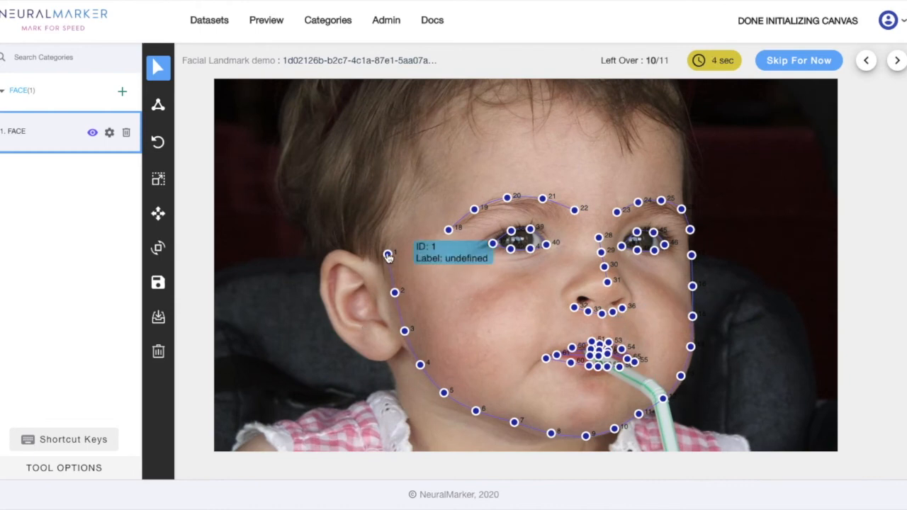
drag(388, 257, 375, 257)
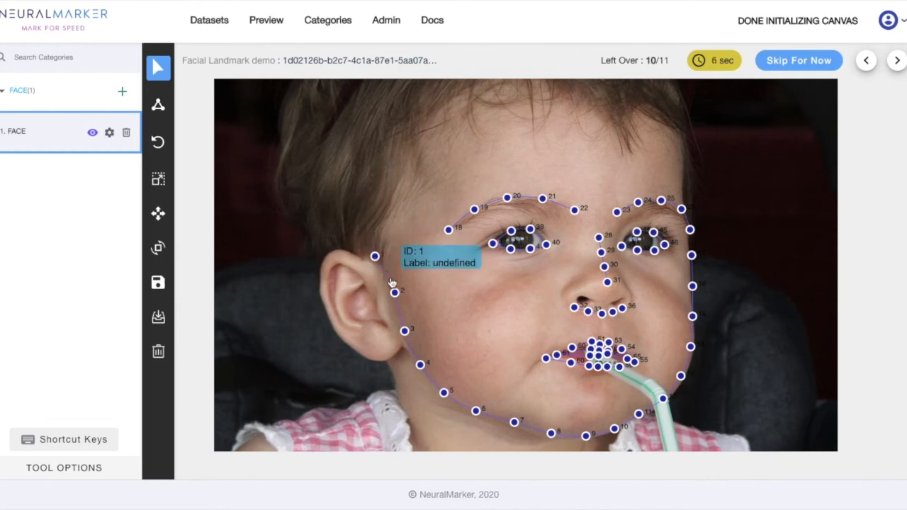
mouse_move(396, 296)
drag(396, 296, 385, 299)
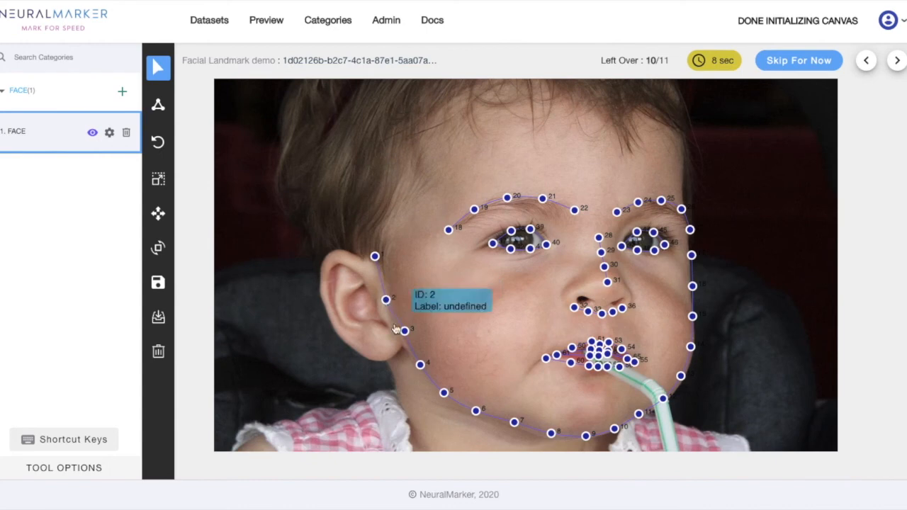
mouse_move(405, 335)
drag(405, 335, 400, 338)
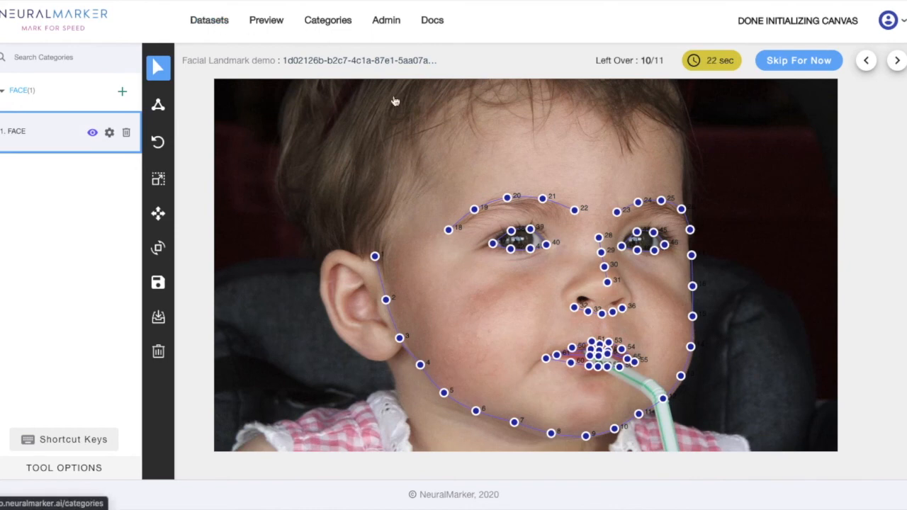
Return to the dataset list and check the annotation progress of the Facial Landmark demo dataset
click(210, 20)
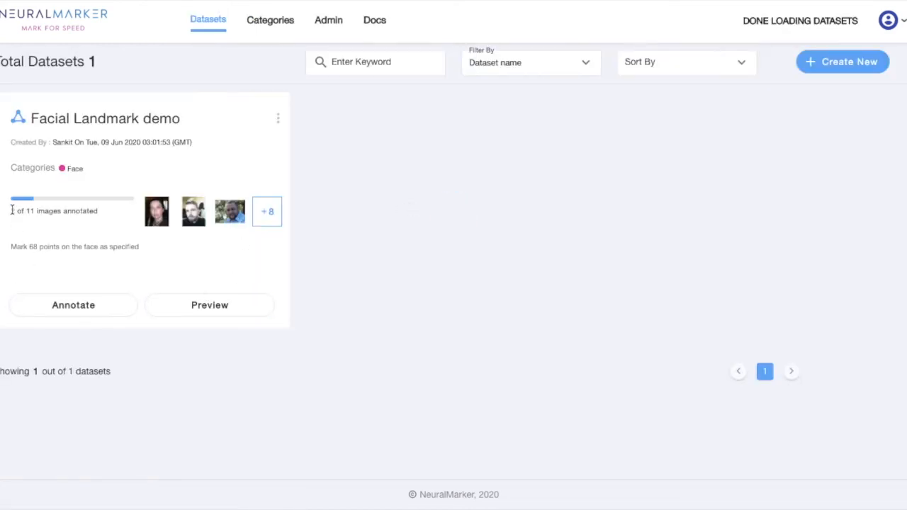
mouse_move(11, 211)
mouse_down()
mouse_move(63, 219)
mouse_move(157, 211)
mouse_move(106, 210)
mouse_up()
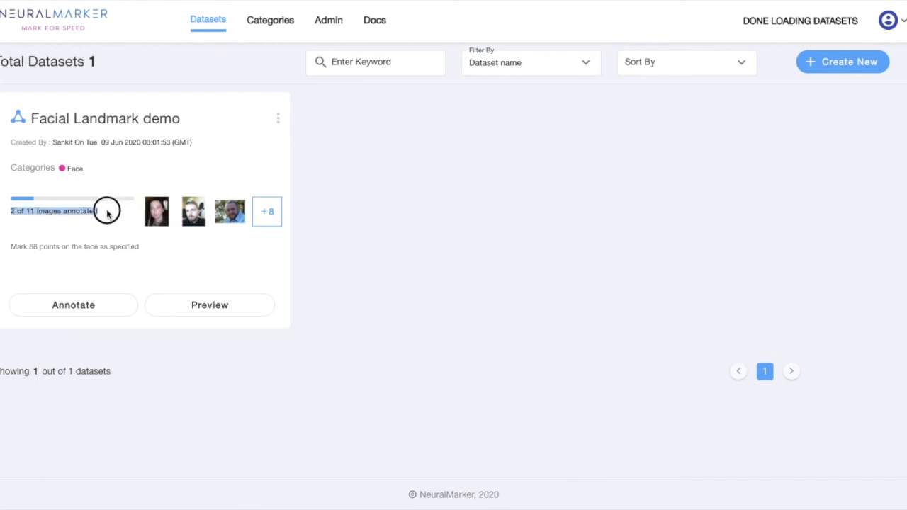
click(107, 212)
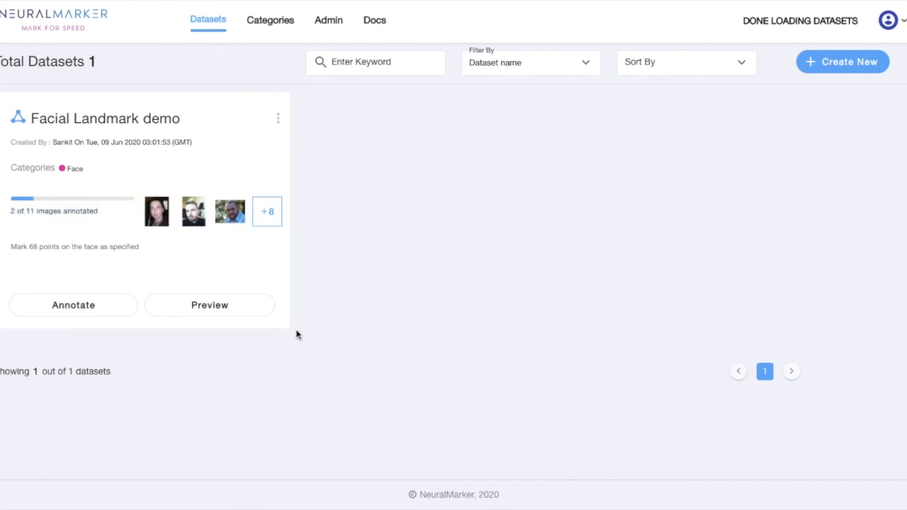
Preview the Facial Landmark demo dataset and look through its images with their keypoints
click(215, 313)
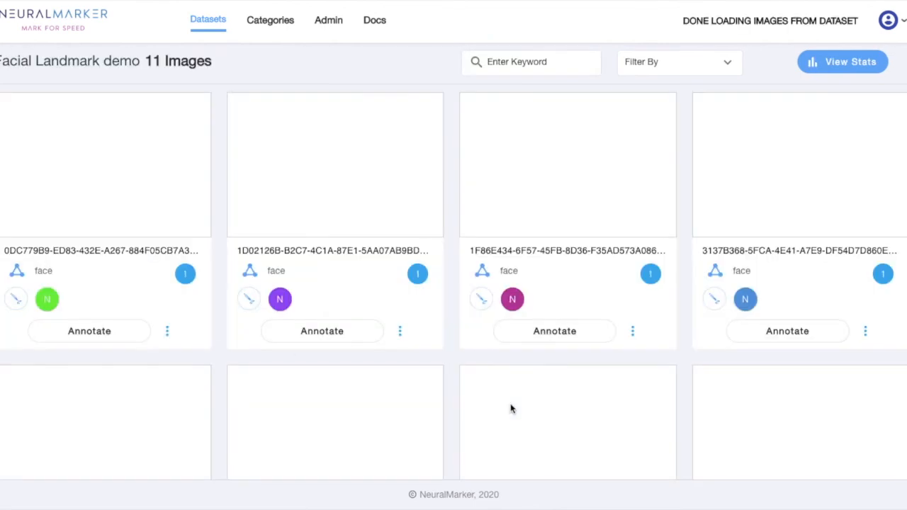
scroll(512, 409, down, 7)
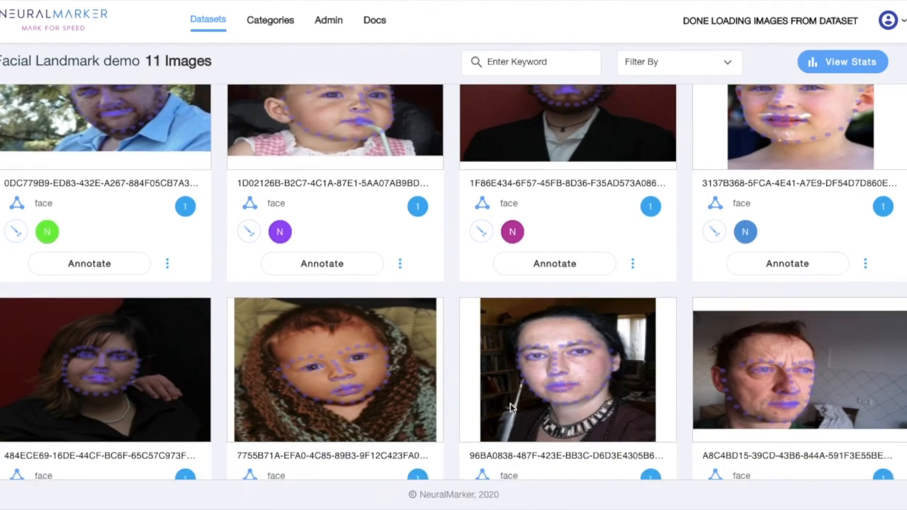
scroll(512, 409, up, 7)
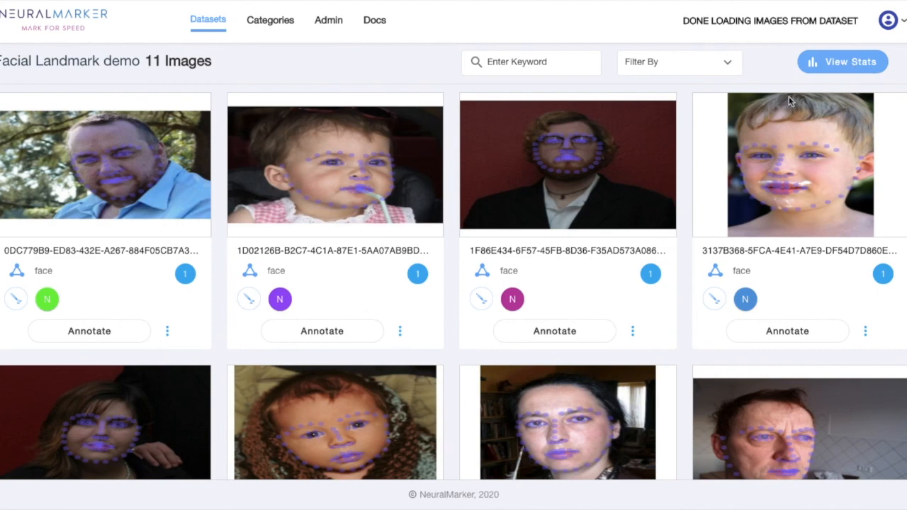
Open the Facial Landmark demo statistics and examine the average time per annotation, completion status and creation date
click(816, 60)
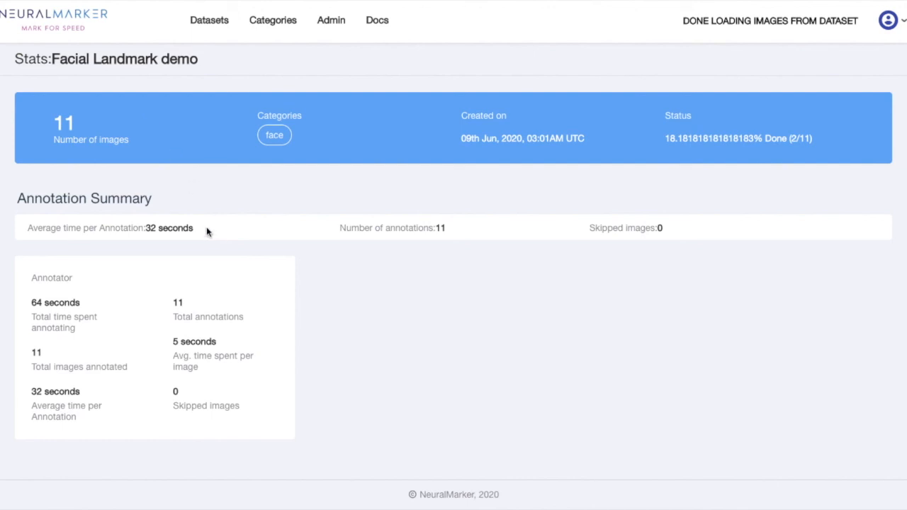
drag(200, 227, 146, 228)
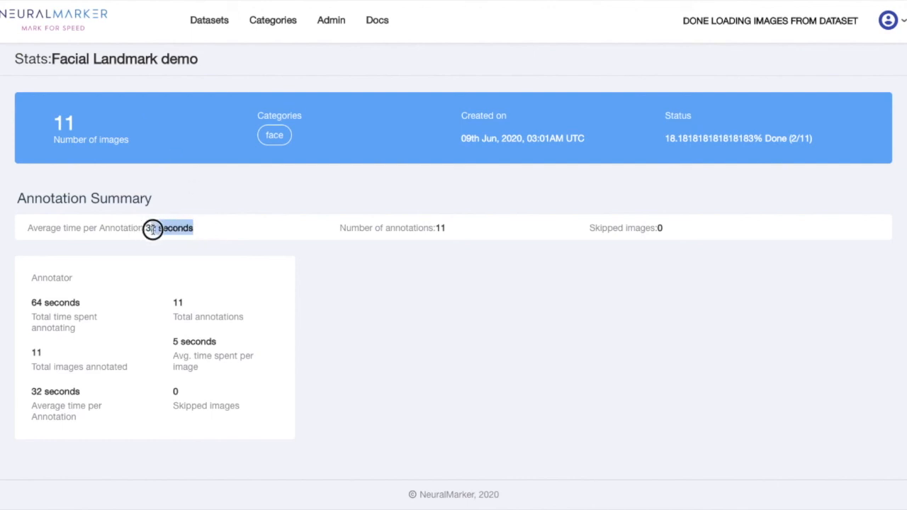
click(184, 229)
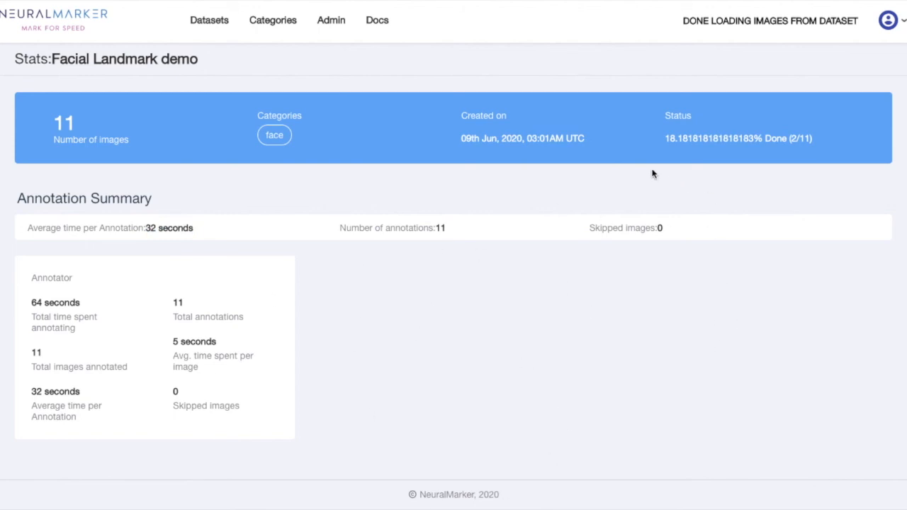
drag(665, 140, 690, 139)
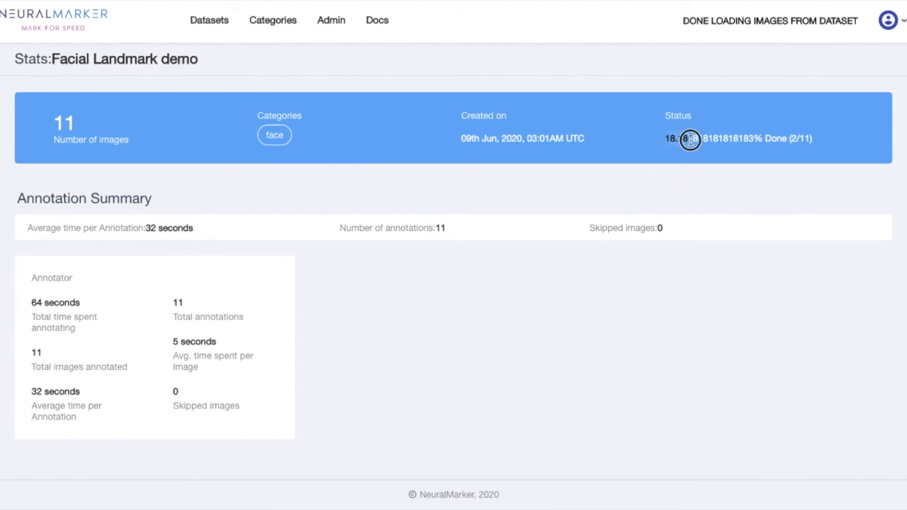
click(452, 143)
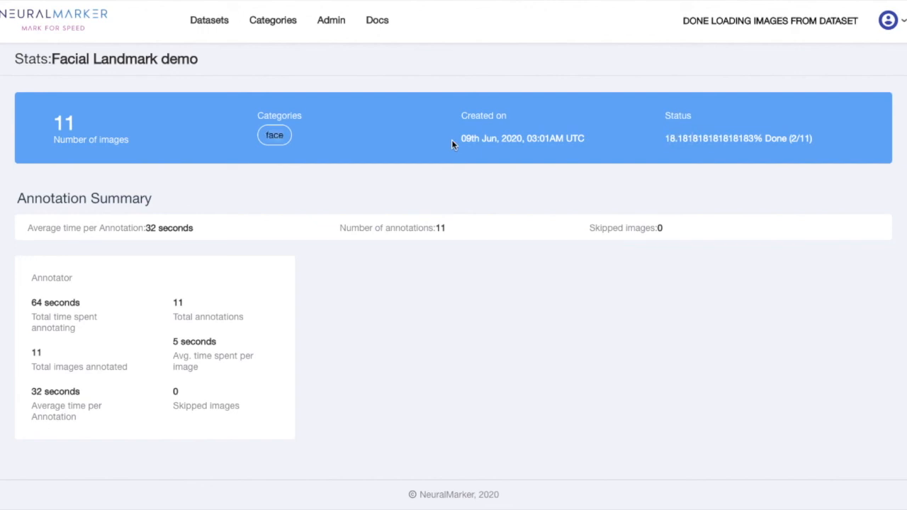
triple_click(466, 141)
double_click(467, 141)
triple_click(465, 141)
double_click(466, 141)
triple_click(466, 141)
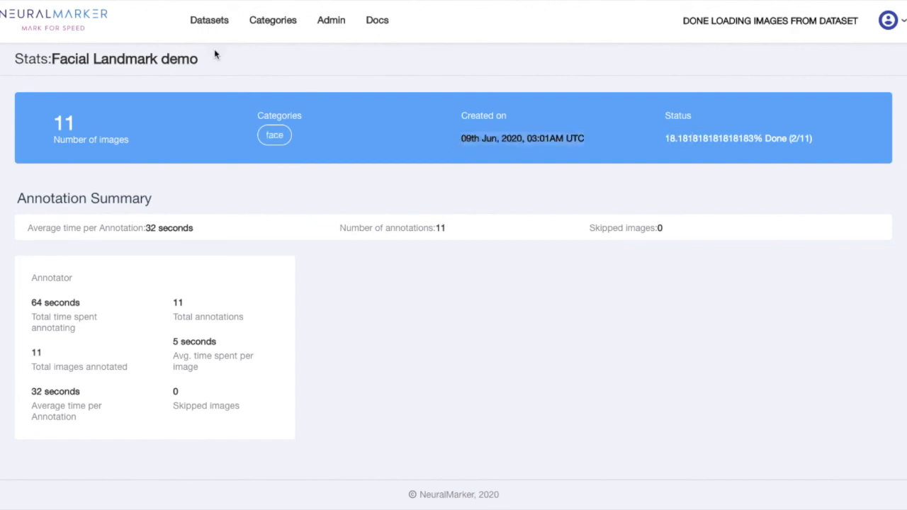